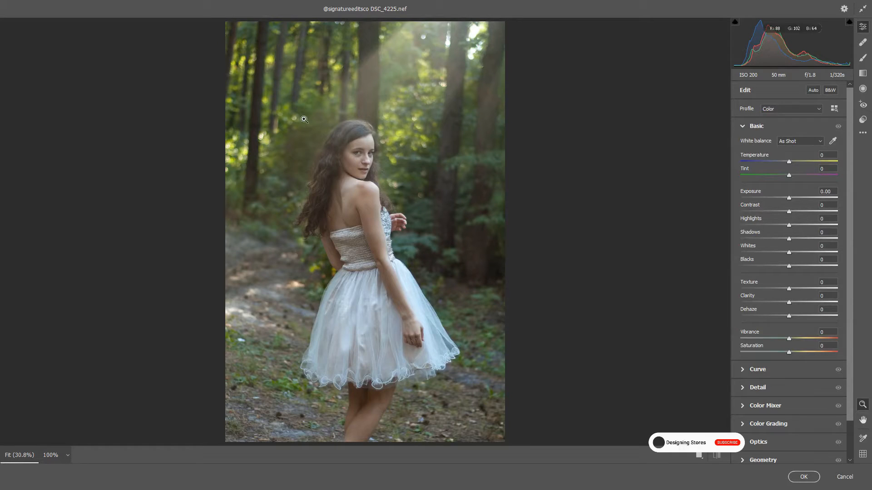
Set Exposure +0.05, Contrast +40, Highlights -83, Shadows +100, Whites +30, Blacks -65, Clarity -22 and Saturation -15 in the basic adjustments
{"action": "key", "text": "alt"}
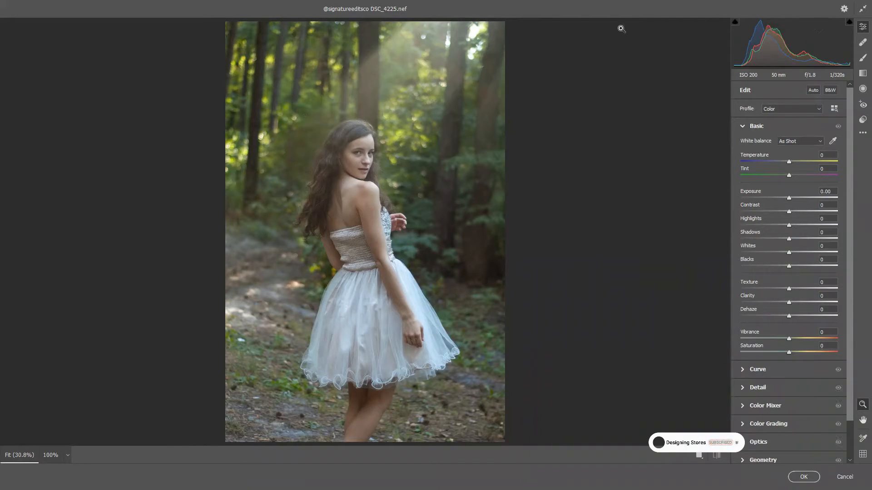
{"action": "left_click_drag", "start_coordinate": [789, 199], "coordinate": [835, 240]}
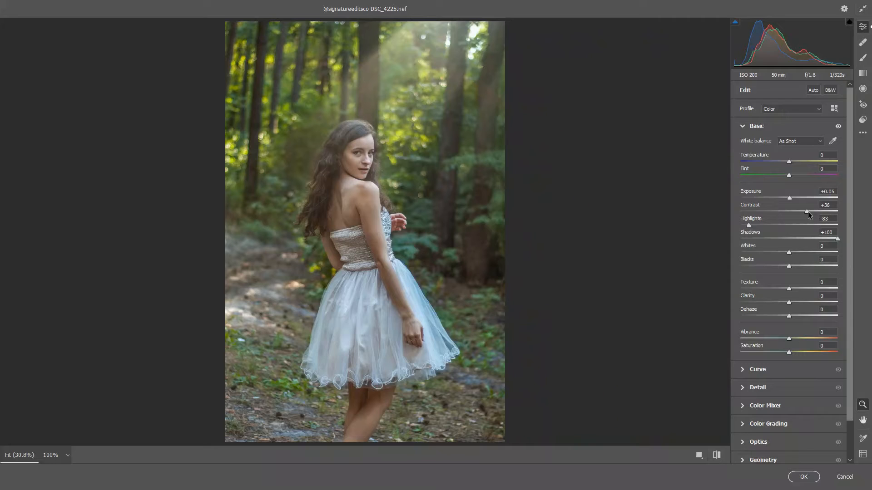
{"action": "left_click_drag", "start_coordinate": [808, 212], "coordinate": [809, 212]}
{"action": "left_click_drag", "start_coordinate": [790, 253], "coordinate": [757, 269]}
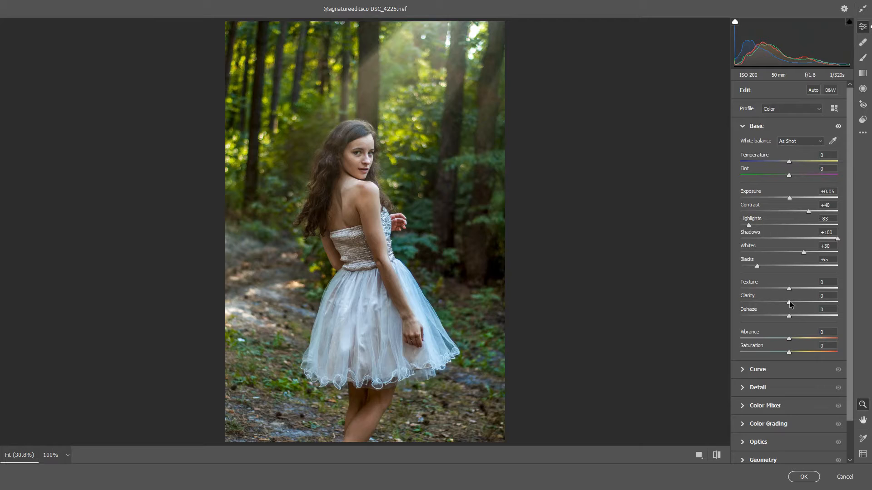
{"action": "left_click_drag", "start_coordinate": [790, 304], "coordinate": [783, 308]}
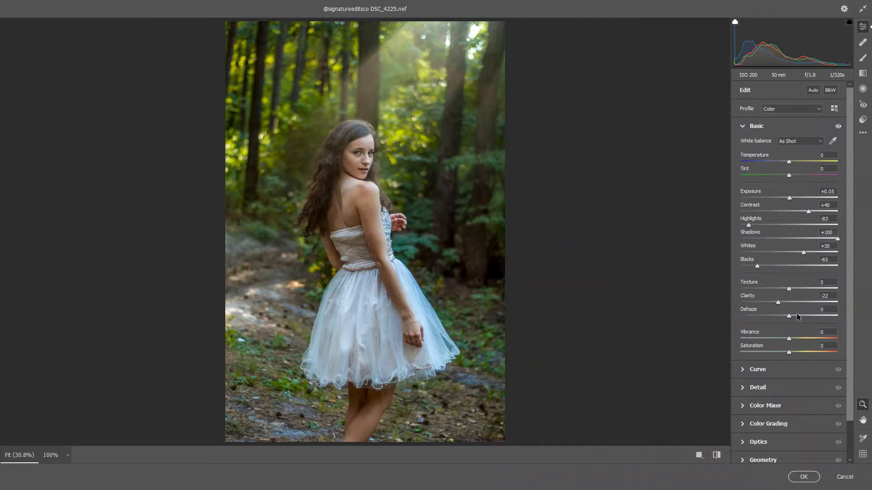
{"action": "left_click_drag", "start_coordinate": [789, 352], "coordinate": [781, 353]}
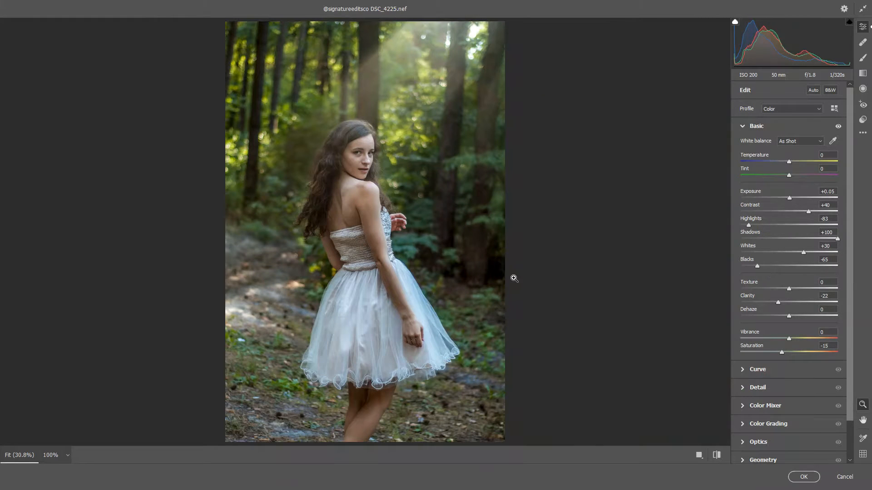
Add a midtone anchor to the point curve, plus points at input 184, output 189 and input 72, output 70
{"action": "left_click", "coordinate": [744, 373]}
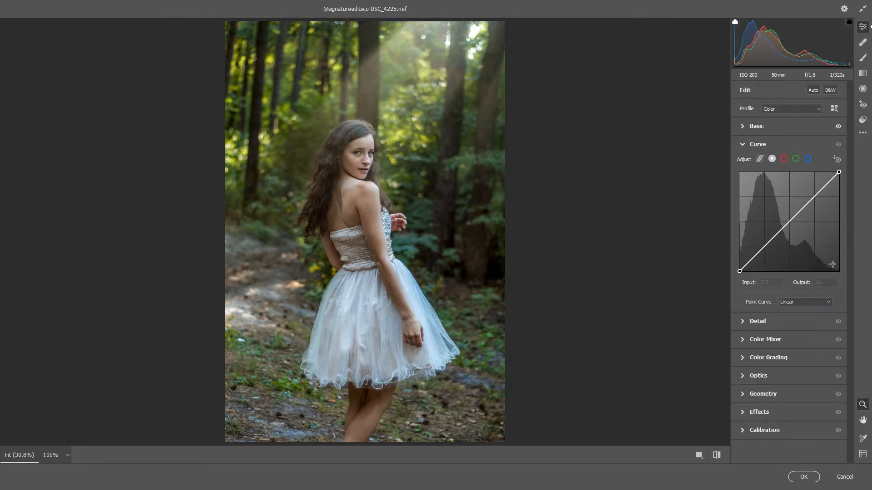
{"action": "left_click", "coordinate": [789, 222]}
{"action": "left_click_drag", "start_coordinate": [818, 203], "coordinate": [811, 198]}
{"action": "key", "text": "alt"}
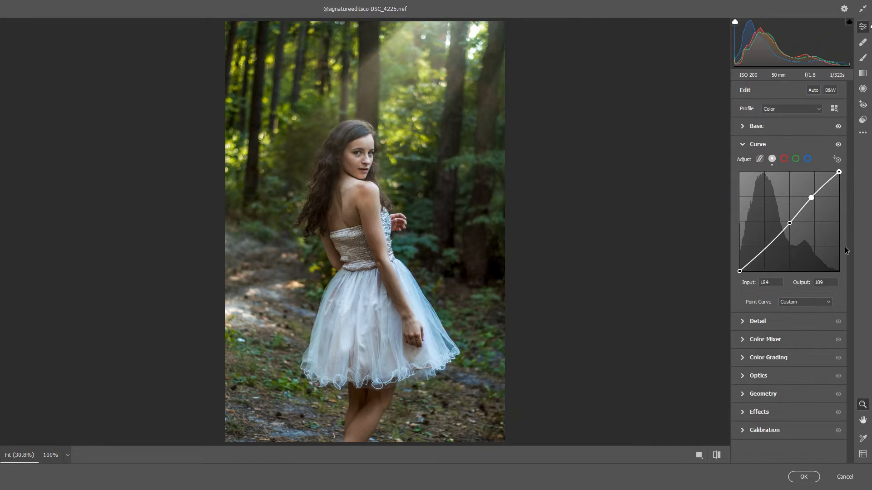
{"action": "left_click_drag", "start_coordinate": [766, 247], "coordinate": [768, 244]}
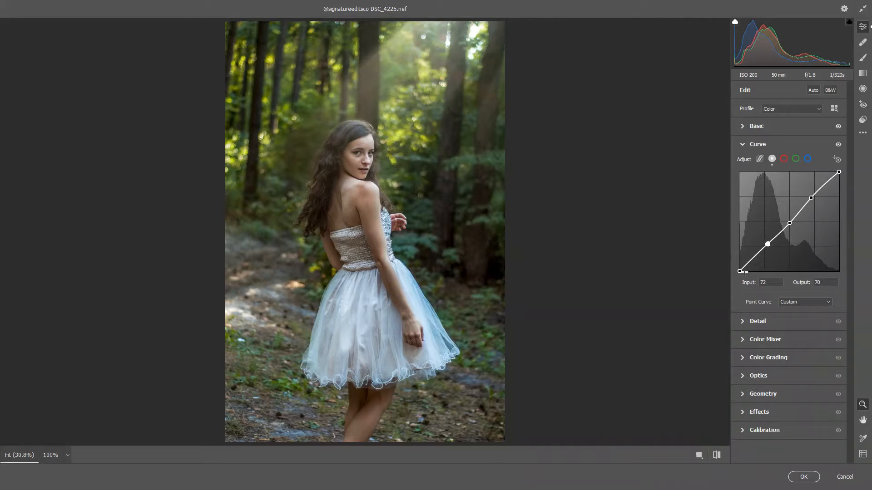
Lift the curve's black point to input 1, output 35, add a shadow point at 44/41, and set the midtone point to 127/128
{"action": "left_click_drag", "start_coordinate": [740, 272], "coordinate": [757, 256]}
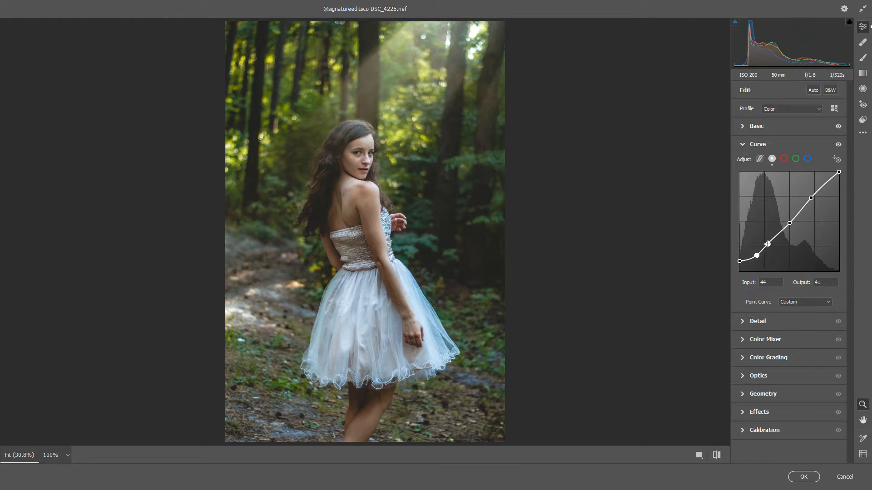
{"action": "left_click_drag", "start_coordinate": [768, 244], "coordinate": [789, 221]}
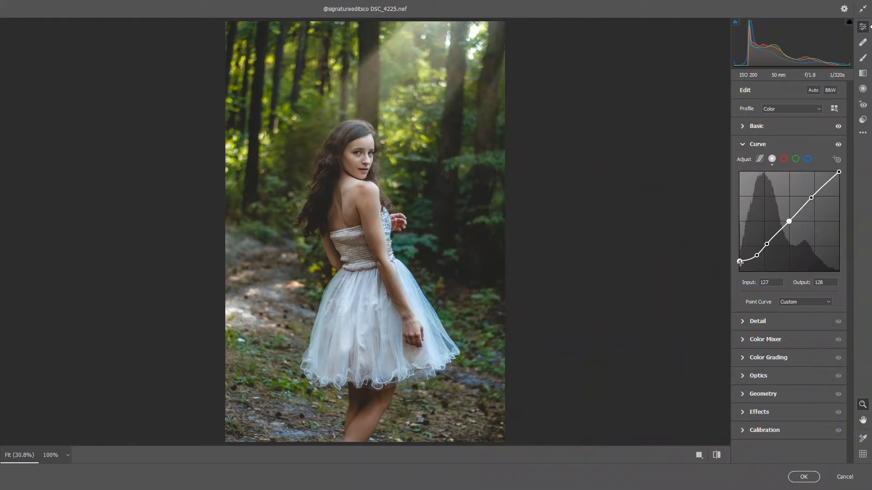
{"action": "left_click_drag", "start_coordinate": [739, 261], "coordinate": [740, 258]}
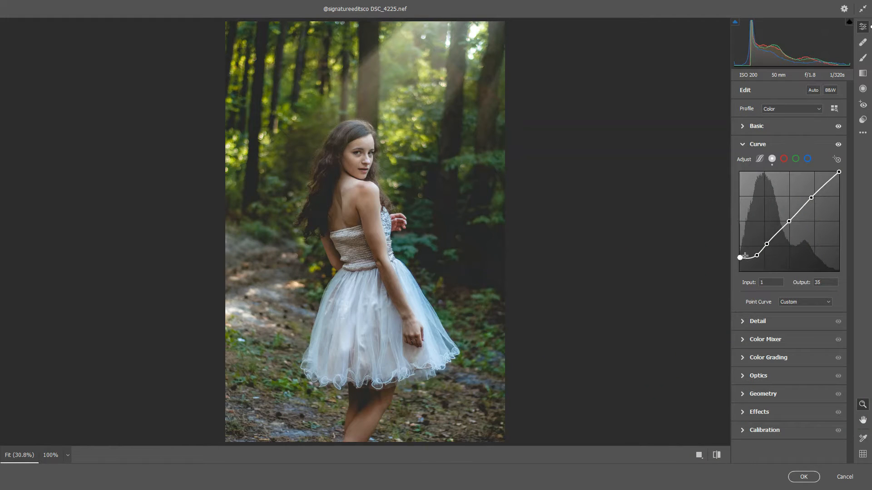
Compare the photo with and without the curve, and move the lower shadow point to input 49, output 50
{"action": "left_click", "coordinate": [838, 145]}
{"action": "left_click", "coordinate": [838, 145]}
{"action": "left_click", "coordinate": [838, 145]}
{"action": "left_click", "coordinate": [838, 145]}
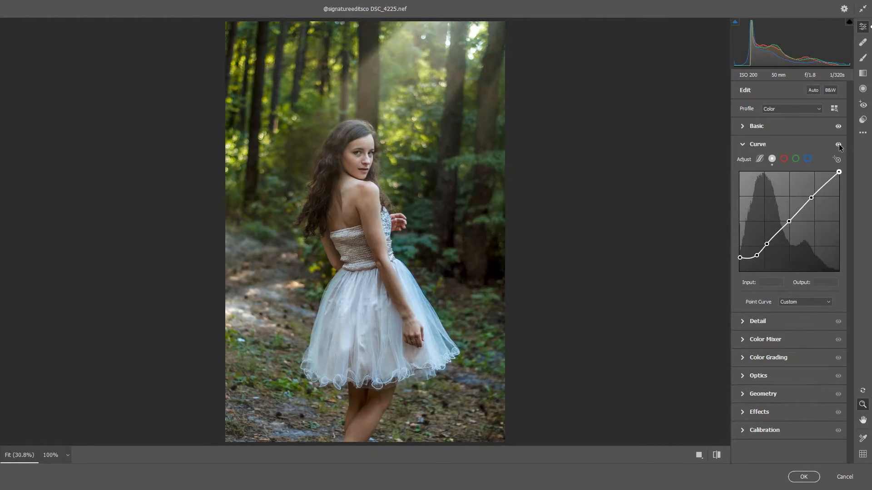
{"action": "left_click", "coordinate": [839, 145]}
{"action": "left_click", "coordinate": [838, 145]}
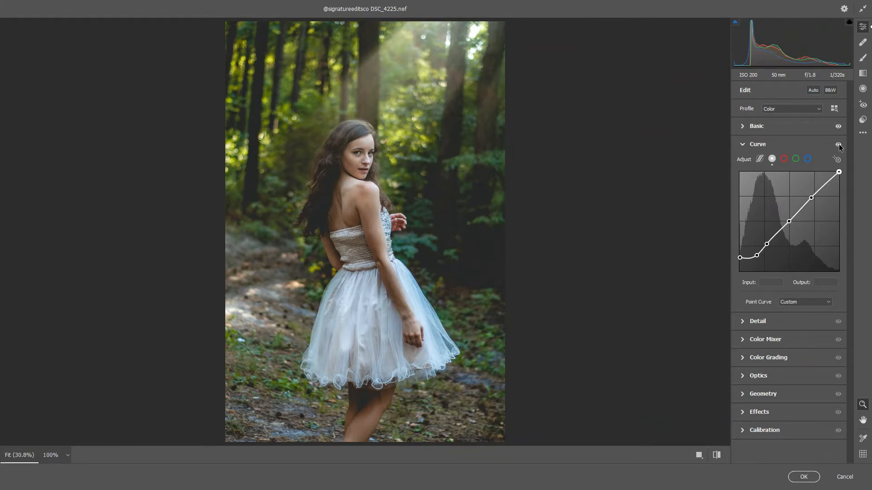
{"action": "left_click", "coordinate": [838, 145]}
{"action": "left_click", "coordinate": [838, 145]}
{"action": "left_click_drag", "start_coordinate": [757, 255], "coordinate": [758, 251]}
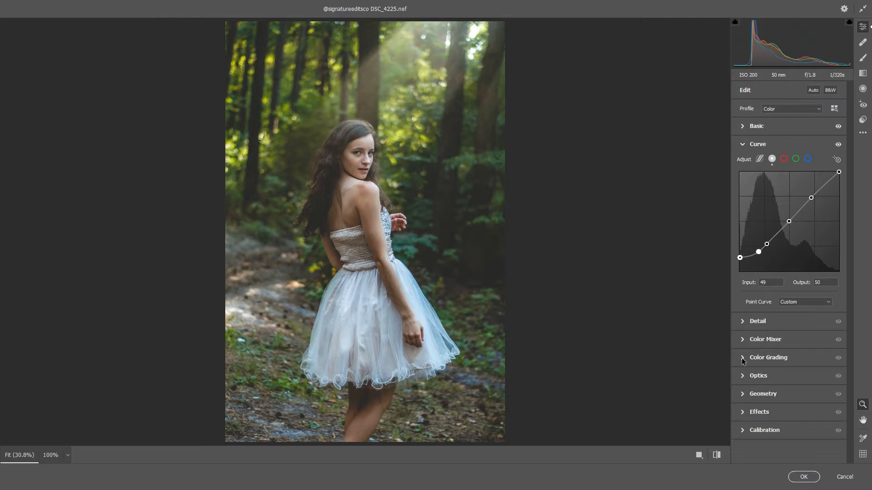
Set the color mixer hues to Reds -15, Oranges +7, Yellows +7, Greens +17 and Aquas -4
{"action": "left_click", "coordinate": [743, 340]}
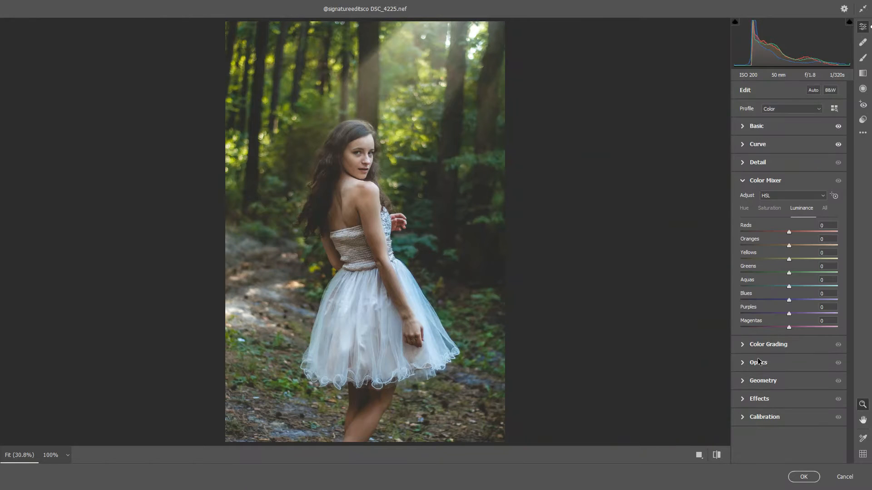
{"action": "left_click", "coordinate": [744, 209]}
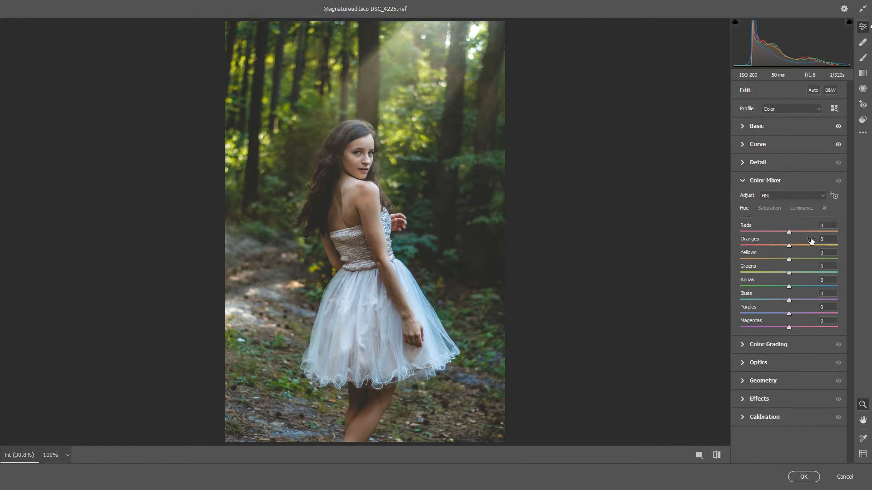
{"action": "left_click_drag", "start_coordinate": [789, 233], "coordinate": [792, 259]}
{"action": "mouse_move", "coordinate": [789, 273]}
{"action": "left_mouse_down"}
{"action": "mouse_move", "coordinate": [798, 275]}
{"action": "mouse_move", "coordinate": [788, 286]}
{"action": "left_mouse_up"}
Set the color mixer saturation to Oranges -7, Yellows -65, Greens -100, Aquas -23 and Blues +10
{"action": "left_click", "coordinate": [770, 208]}
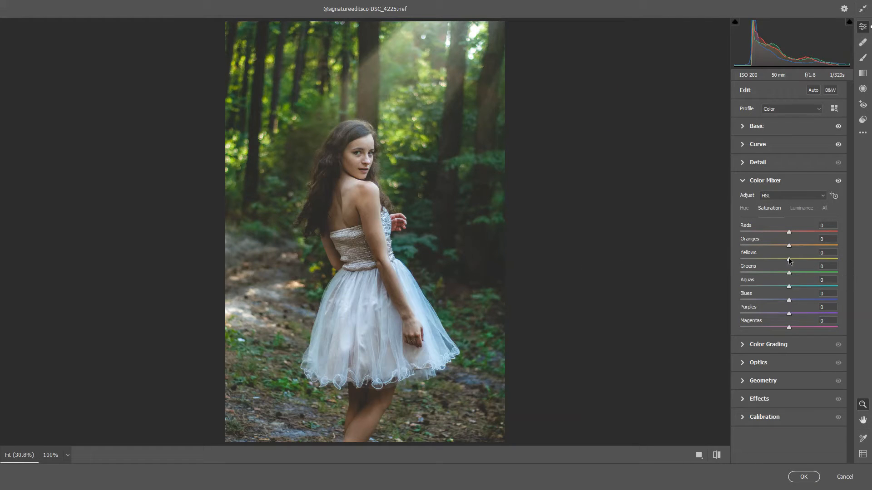
{"action": "left_click_drag", "start_coordinate": [789, 260], "coordinate": [772, 260]}
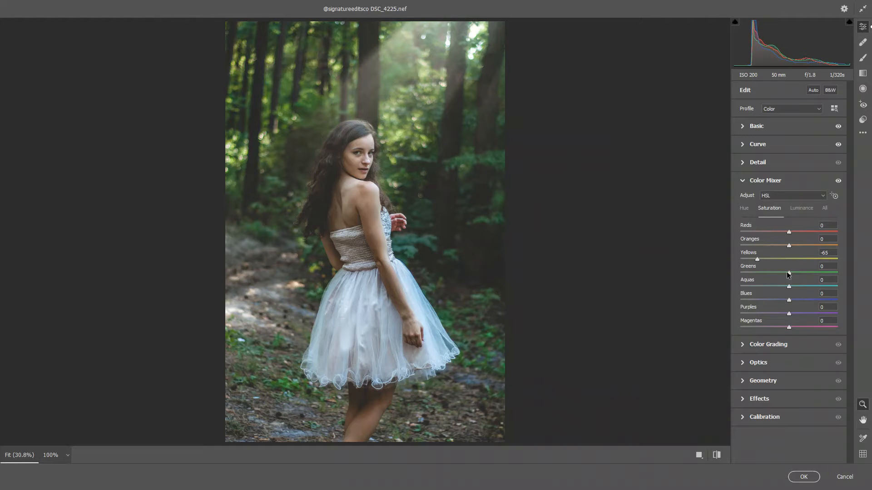
{"action": "left_click_drag", "start_coordinate": [789, 272], "coordinate": [738, 272]}
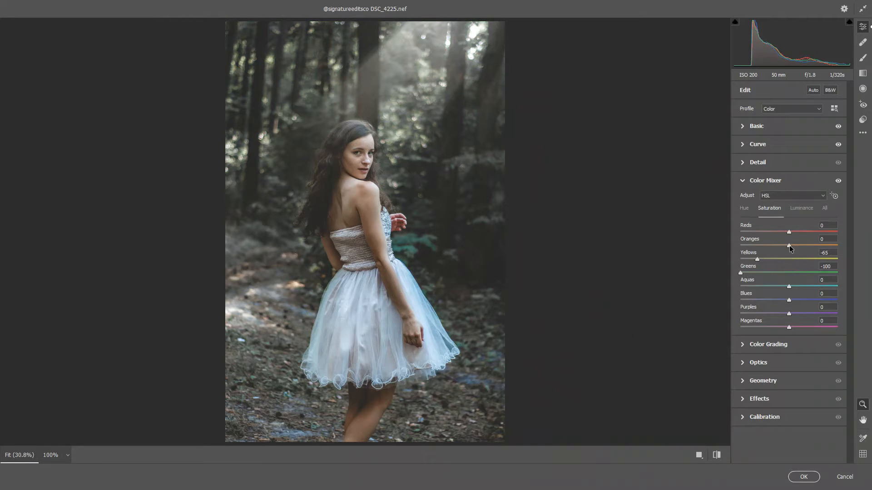
{"action": "left_click_drag", "start_coordinate": [788, 247], "coordinate": [783, 245]}
{"action": "left_click_drag", "start_coordinate": [789, 287], "coordinate": [784, 286]}
{"action": "left_click_drag", "start_coordinate": [788, 299], "coordinate": [794, 300]}
Set the color mixer luminance of Reds to -18 and Oranges to +27
{"action": "left_click", "coordinate": [806, 209]}
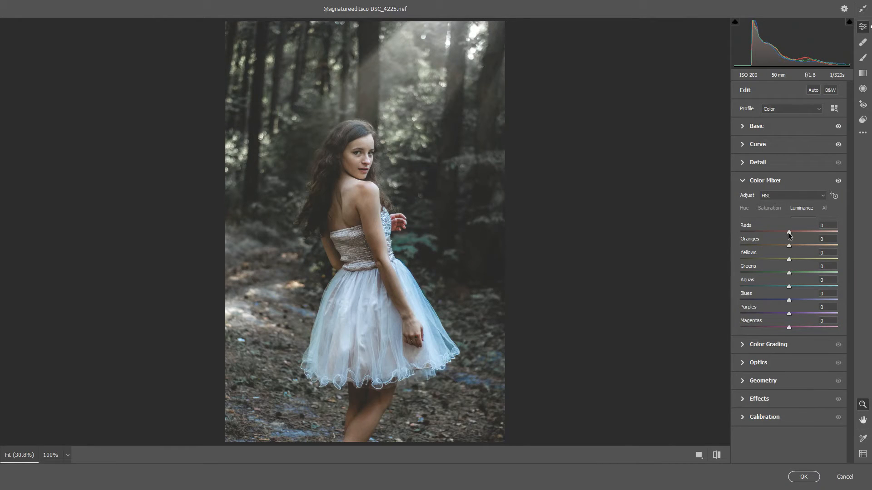
{"action": "mouse_move", "coordinate": [787, 235]}
{"action": "left_mouse_down"}
{"action": "mouse_move", "coordinate": [765, 235]}
{"action": "mouse_move", "coordinate": [763, 246]}
{"action": "mouse_move", "coordinate": [795, 246]}
{"action": "left_mouse_up"}
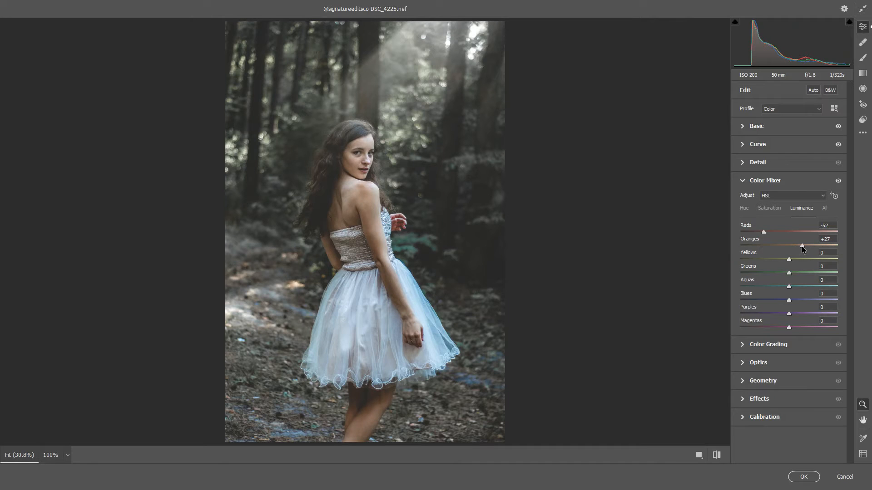
{"action": "mouse_move", "coordinate": [765, 232]}
{"action": "left_mouse_down"}
{"action": "mouse_move", "coordinate": [789, 233]}
{"action": "mouse_move", "coordinate": [779, 233]}
{"action": "left_mouse_up"}
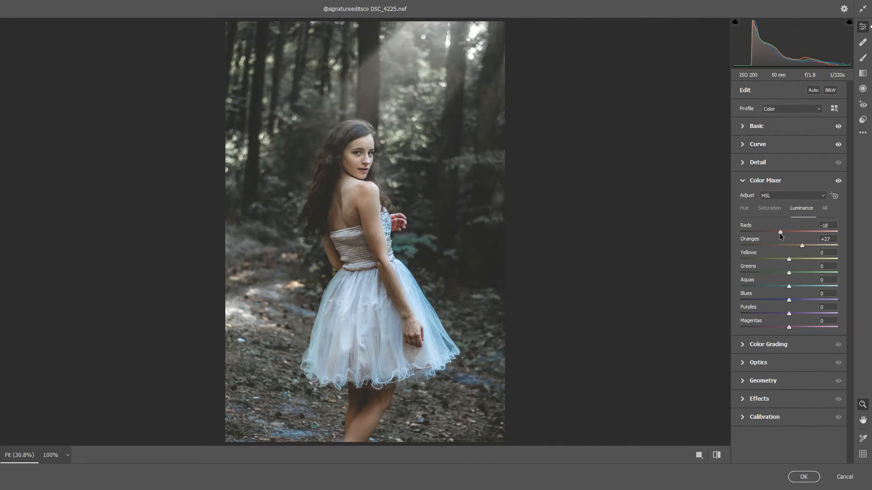
Review the hue settings and fine-tune the Oranges saturation in the color mixer
{"action": "left_click", "coordinate": [744, 210]}
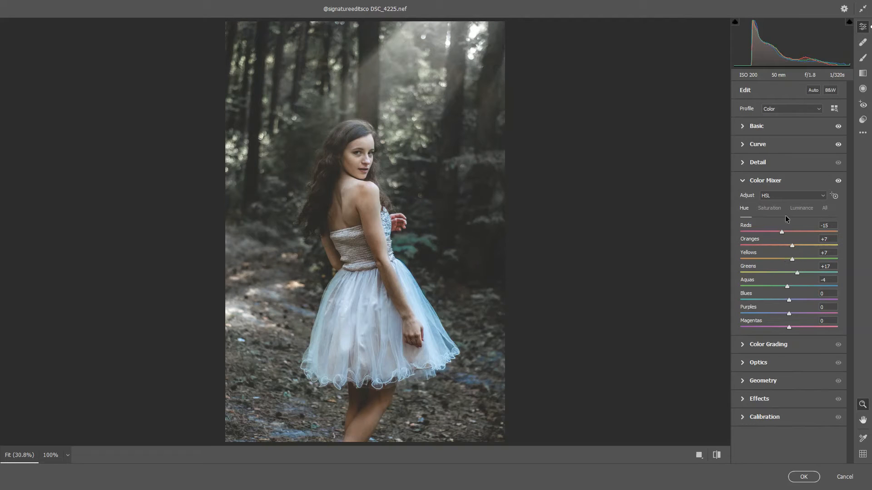
{"action": "left_click", "coordinate": [771, 209]}
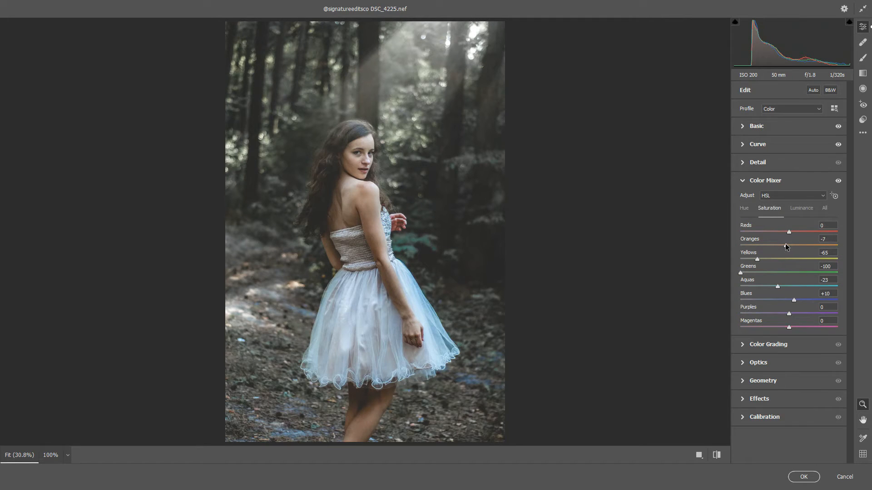
{"action": "left_click_drag", "start_coordinate": [799, 244], "coordinate": [796, 243]}
Set the luminance of Yellows to -55, Greens +39, Aquas +22, Blues +28, Purples +18 and Magentas +11
{"action": "left_click", "coordinate": [801, 208]}
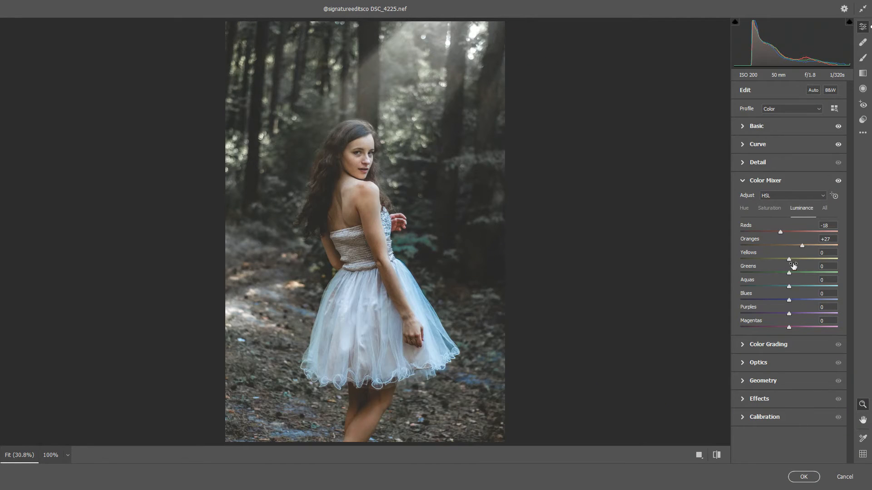
{"action": "left_click_drag", "start_coordinate": [789, 258], "coordinate": [812, 272]}
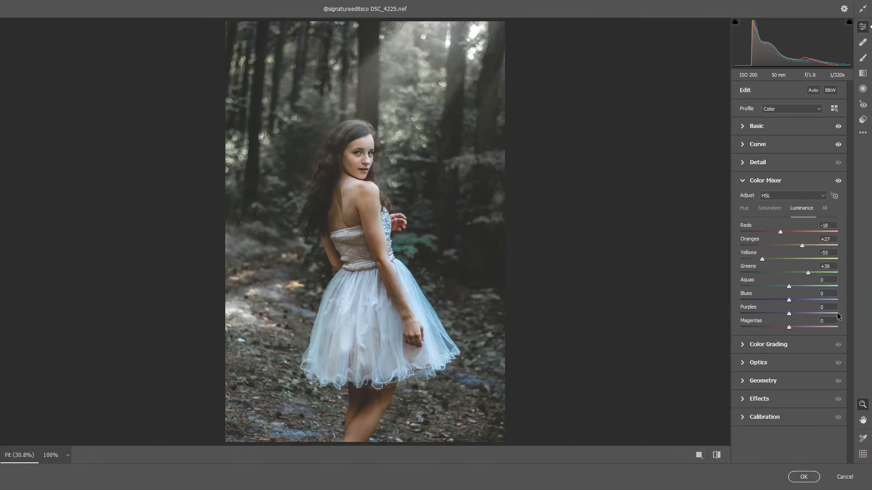
{"action": "left_click_drag", "start_coordinate": [789, 290], "coordinate": [797, 328]}
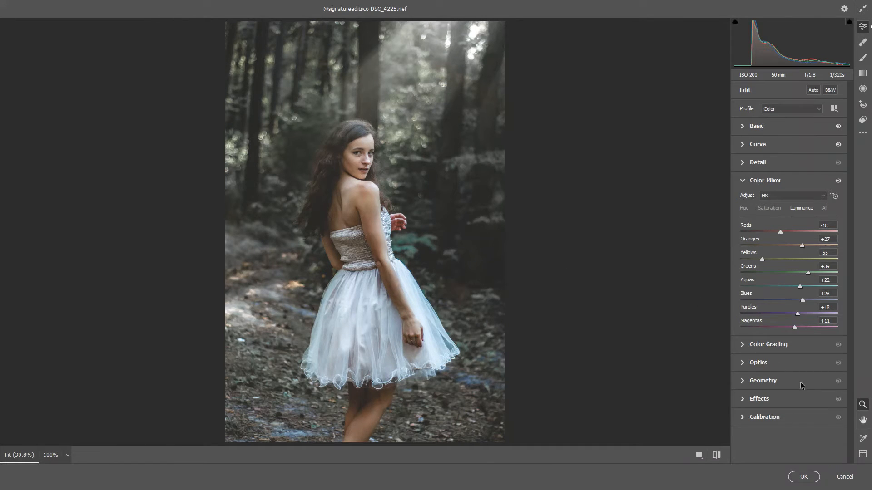
Grade the highlights with hue 215 and saturation 10, and compare the photo with and without the color grading
{"action": "left_click", "coordinate": [741, 344]}
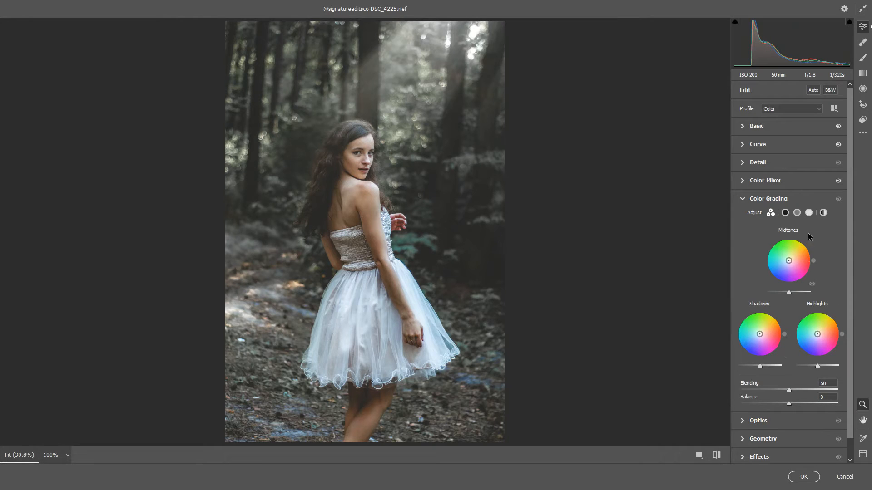
{"action": "left_click", "coordinate": [809, 213]}
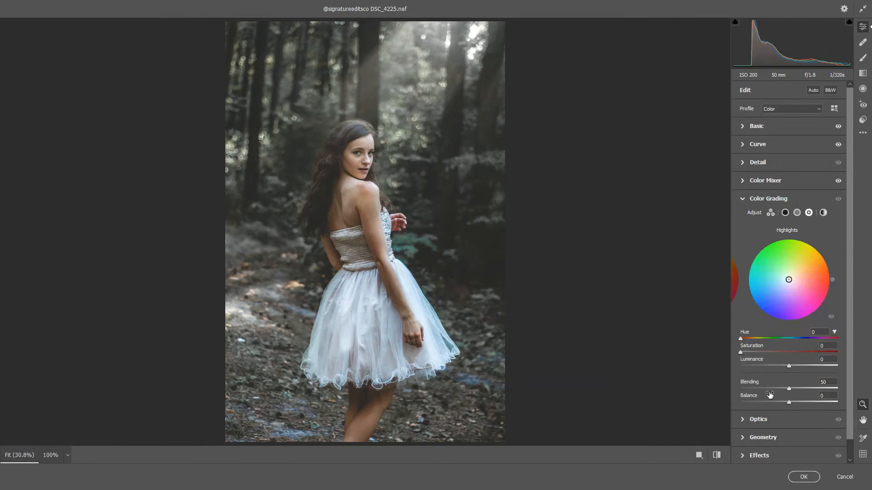
{"action": "left_click", "coordinate": [803, 342]}
{"action": "left_click_drag", "start_coordinate": [803, 341], "coordinate": [799, 342]}
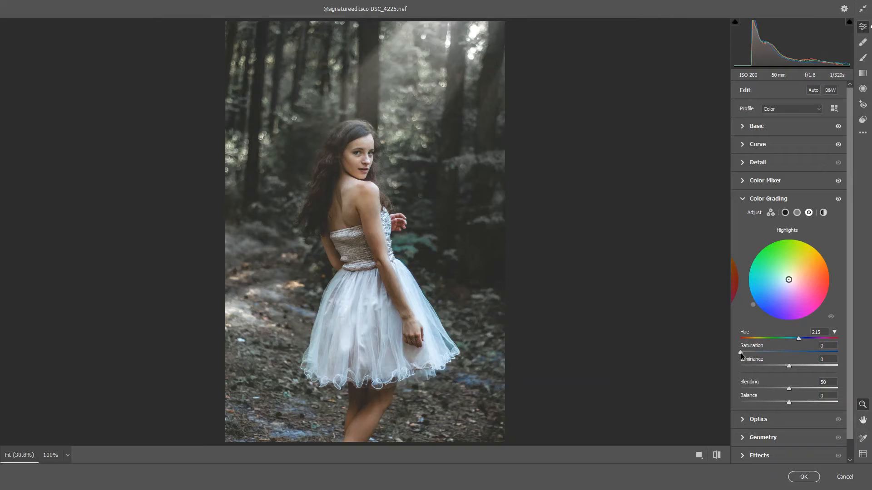
{"action": "mouse_move", "coordinate": [740, 352]}
{"action": "left_mouse_down"}
{"action": "mouse_move", "coordinate": [802, 352]}
{"action": "mouse_move", "coordinate": [750, 355]}
{"action": "left_mouse_up"}
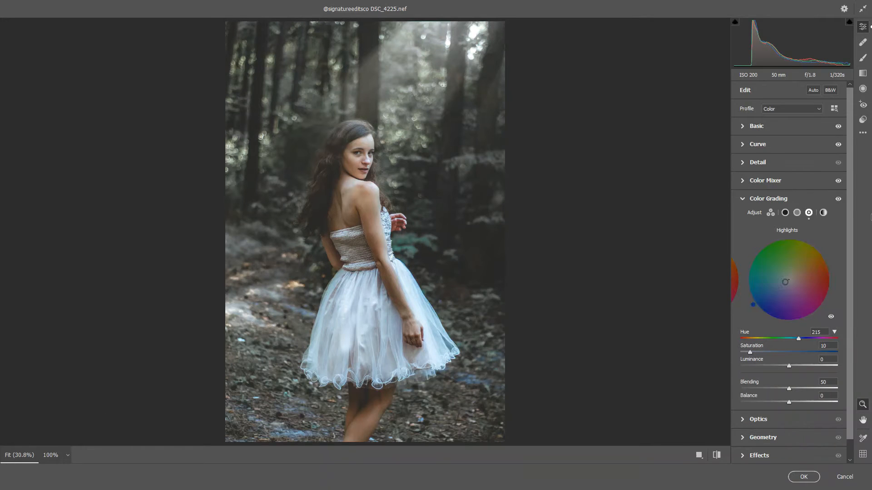
{"action": "left_click", "coordinate": [837, 199]}
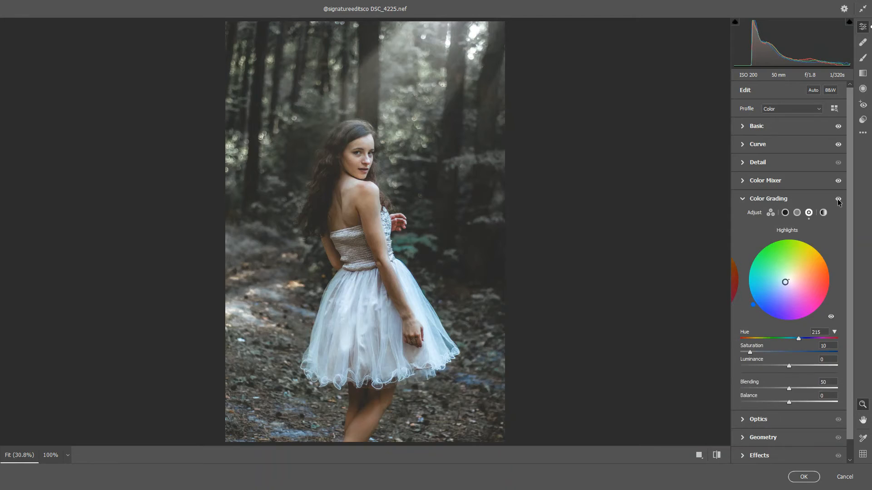
{"action": "left_click", "coordinate": [838, 199]}
{"action": "left_click", "coordinate": [838, 199]}
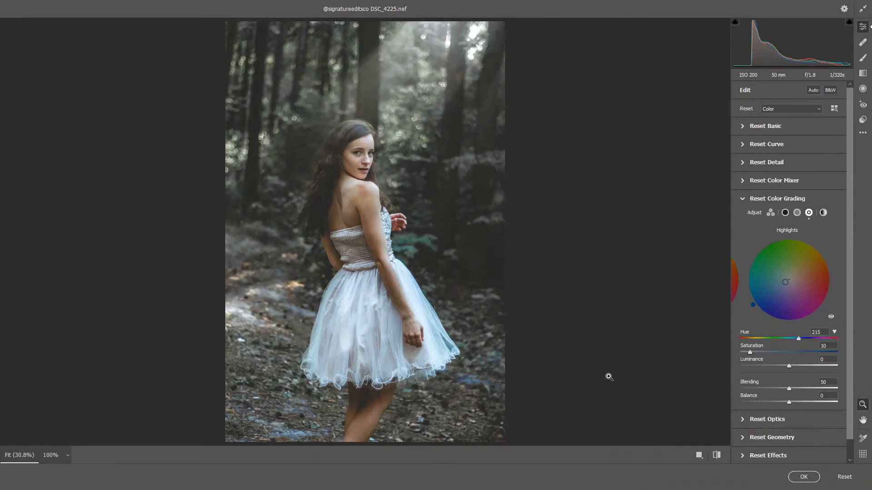
Grade the shadows with hue 242 and saturation 10
{"action": "left_click", "coordinate": [787, 213]}
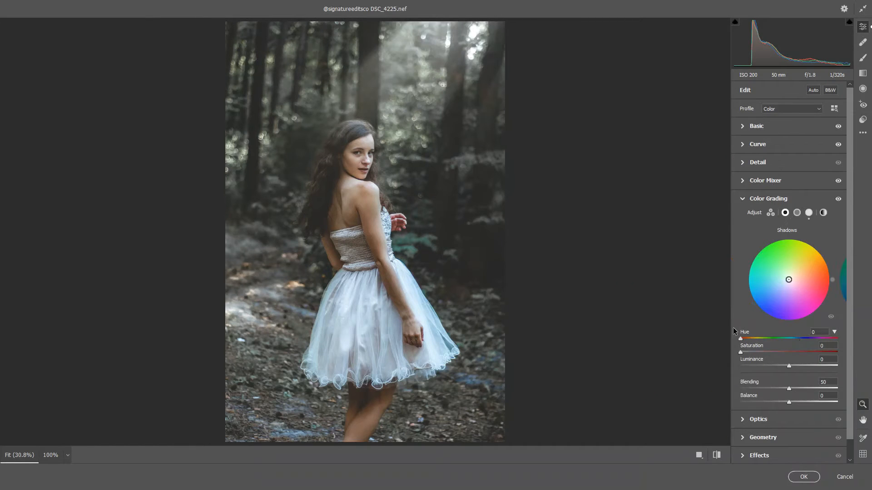
{"action": "left_click", "coordinate": [798, 340]}
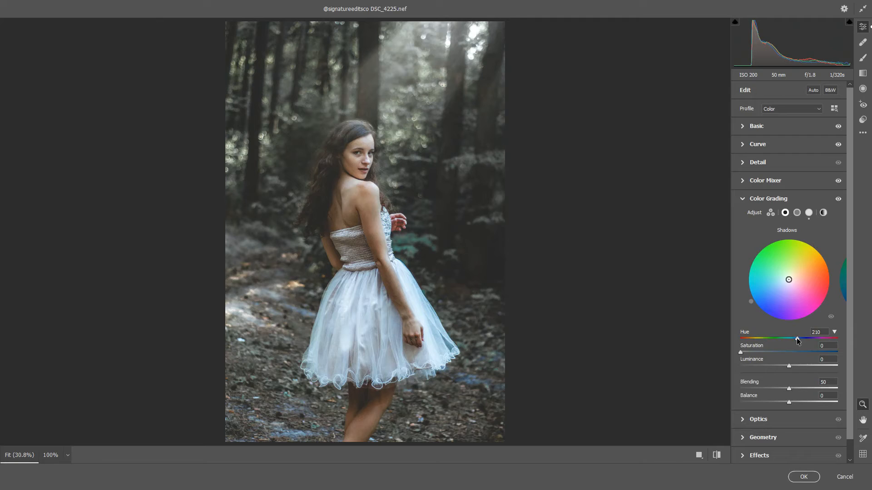
{"action": "left_click_drag", "start_coordinate": [797, 339], "coordinate": [805, 339]}
{"action": "left_click_drag", "start_coordinate": [741, 353], "coordinate": [751, 353]}
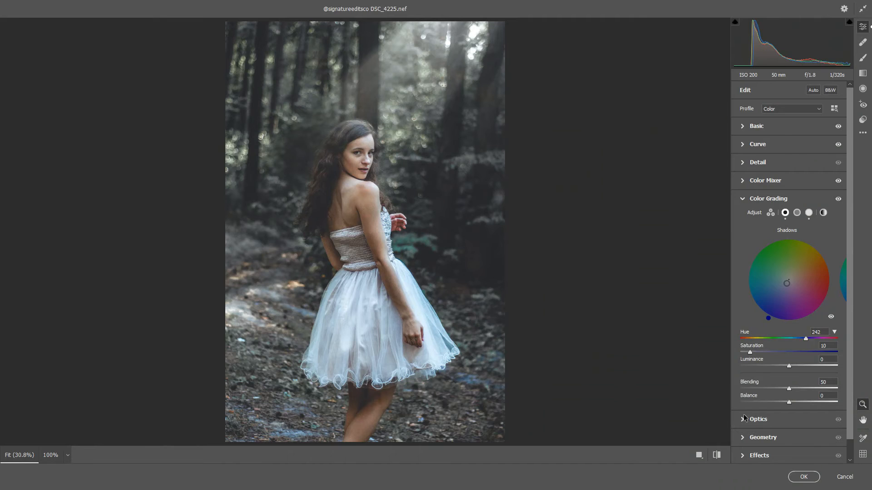
Add a vignette of -4 with midpoint 0 and feather 79, and compare the photo with and without the effect
{"action": "left_click", "coordinate": [743, 456]}
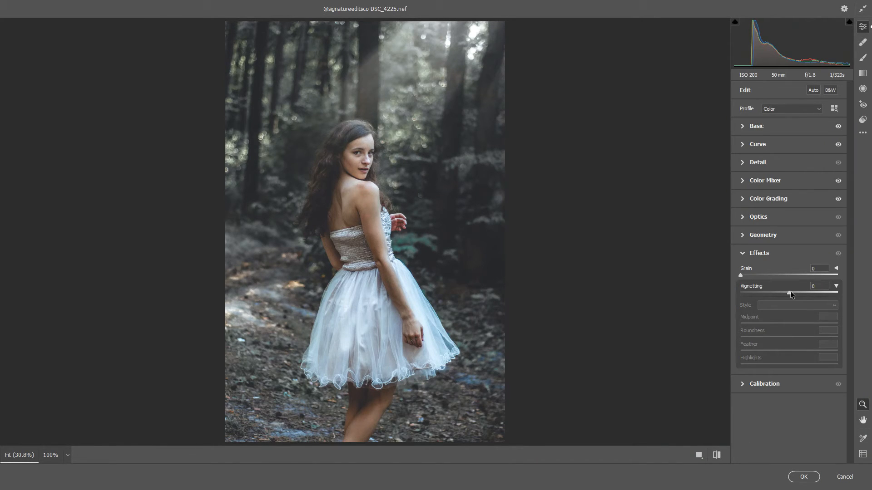
{"action": "left_click_drag", "start_coordinate": [790, 294], "coordinate": [788, 294]}
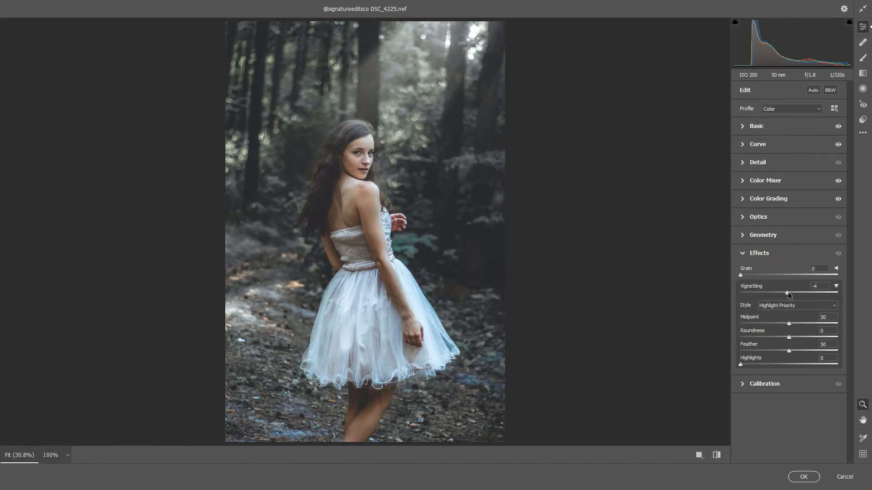
{"action": "left_click_drag", "start_coordinate": [790, 324], "coordinate": [739, 326]}
{"action": "key", "text": "alt"}
{"action": "left_click", "coordinate": [839, 254]}
{"action": "left_click", "coordinate": [838, 255]}
{"action": "left_click", "coordinate": [838, 255]}
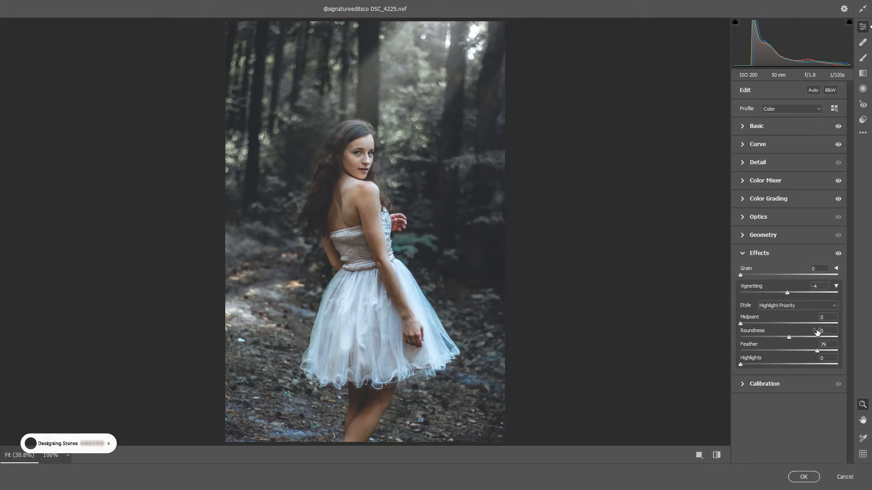
{"action": "left_click", "coordinate": [744, 238]}
{"action": "left_click", "coordinate": [745, 241]}
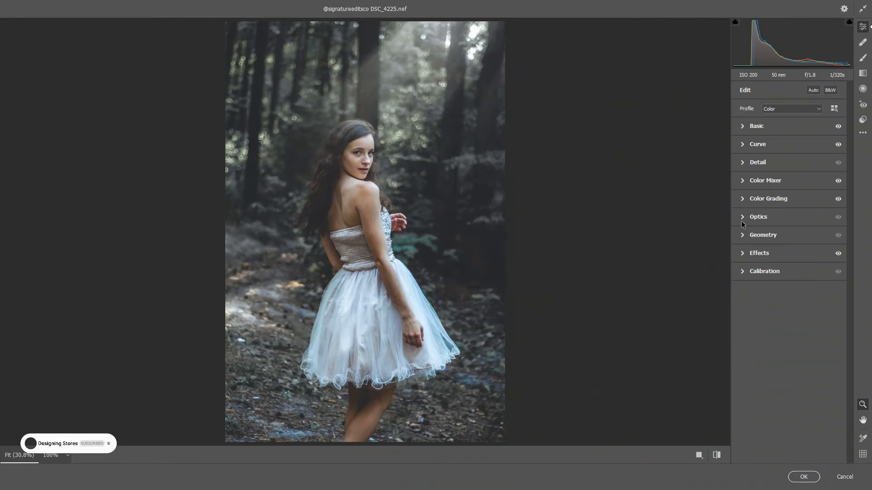
{"action": "left_click", "coordinate": [742, 219]}
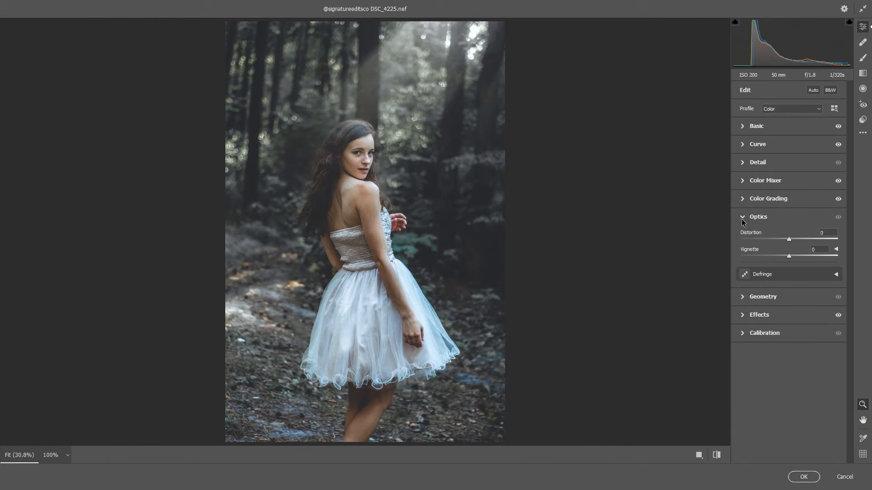
{"action": "left_click", "coordinate": [743, 219]}
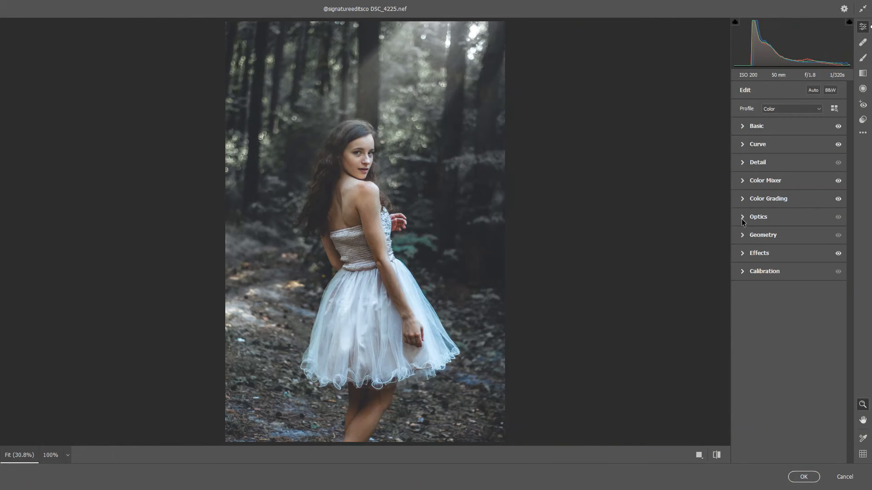
Try the Color Priority vignette style and switch back to Highlight Priority
{"action": "left_click", "coordinate": [751, 255]}
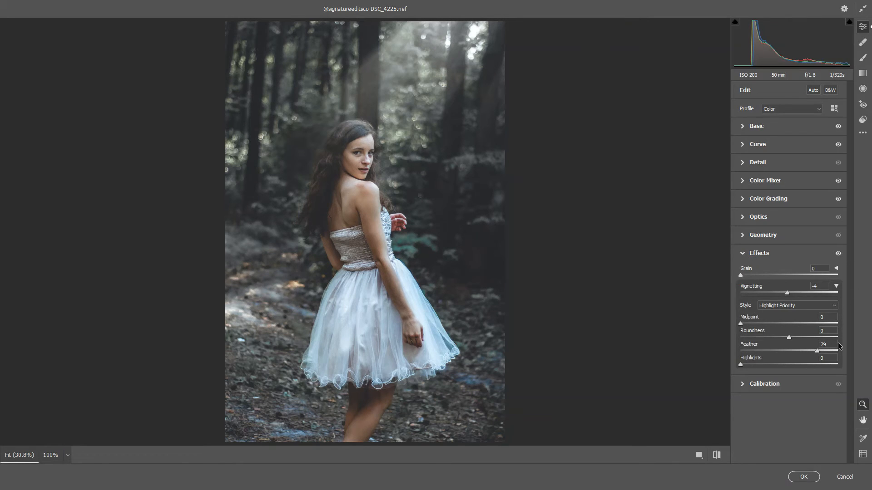
{"action": "left_click", "coordinate": [833, 305]}
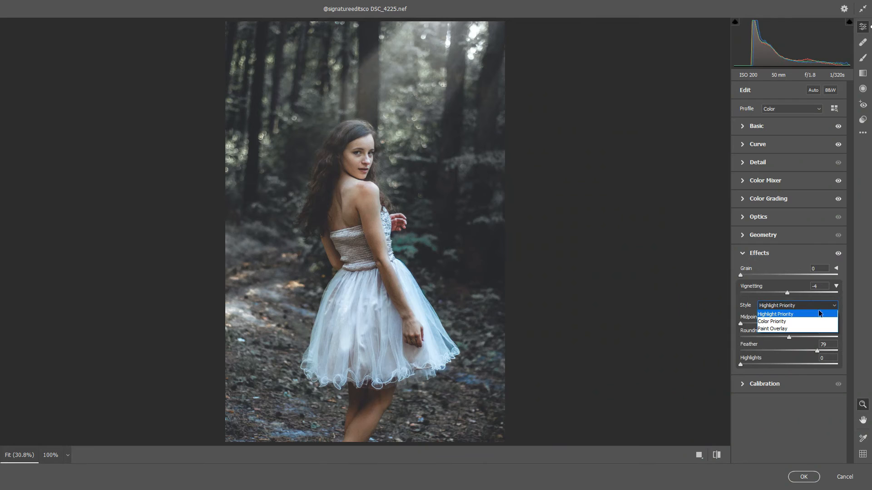
{"action": "left_click", "coordinate": [799, 322]}
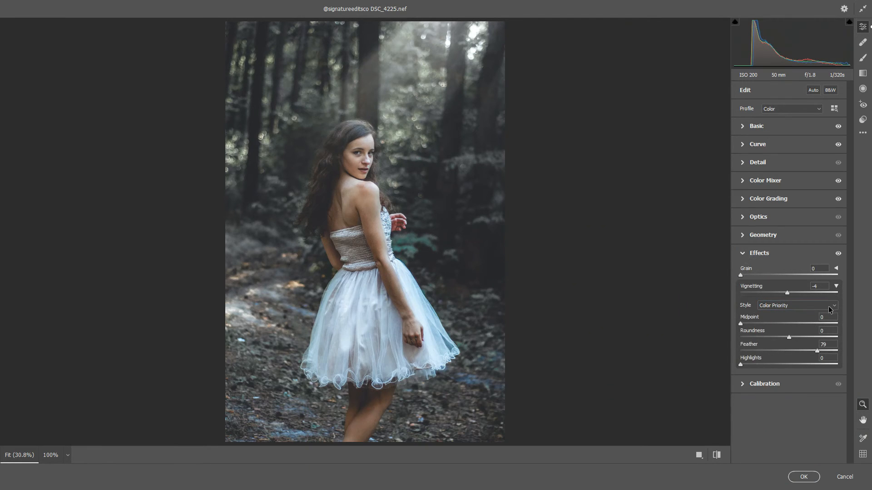
{"action": "left_click", "coordinate": [831, 305]}
{"action": "left_click", "coordinate": [789, 316]}
Try out the grain amount and shift the calibration shadows tint slightly toward magenta
{"action": "left_click", "coordinate": [836, 268]}
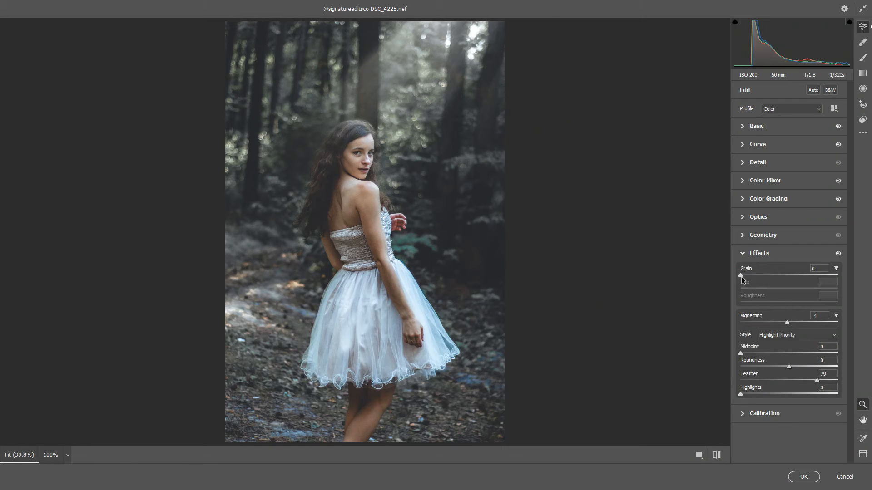
{"action": "left_click_drag", "start_coordinate": [741, 275], "coordinate": [742, 275]}
{"action": "left_click", "coordinate": [741, 415]}
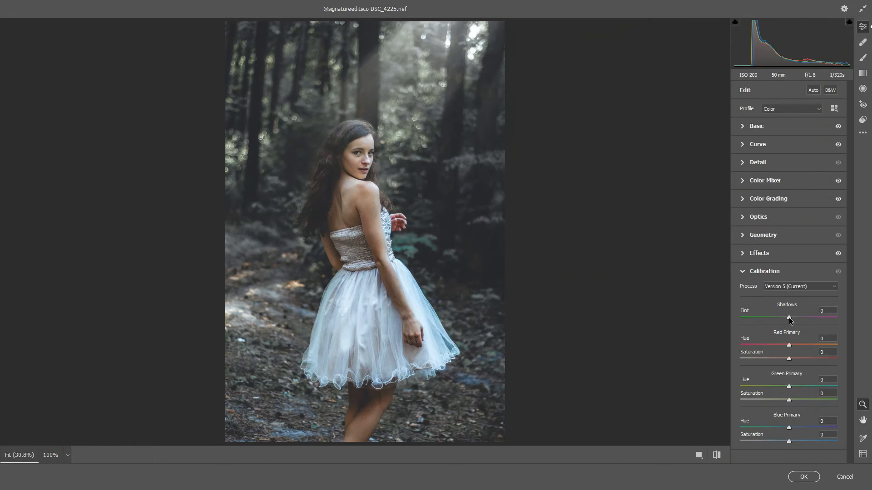
{"action": "left_click_drag", "start_coordinate": [788, 317], "coordinate": [792, 317]}
{"action": "left_click_drag", "start_coordinate": [793, 317], "coordinate": [794, 317]}
Warm the white balance temperature to +3, and set sharpening to 26 and noise reduction to 31
{"action": "left_click", "coordinate": [742, 127]}
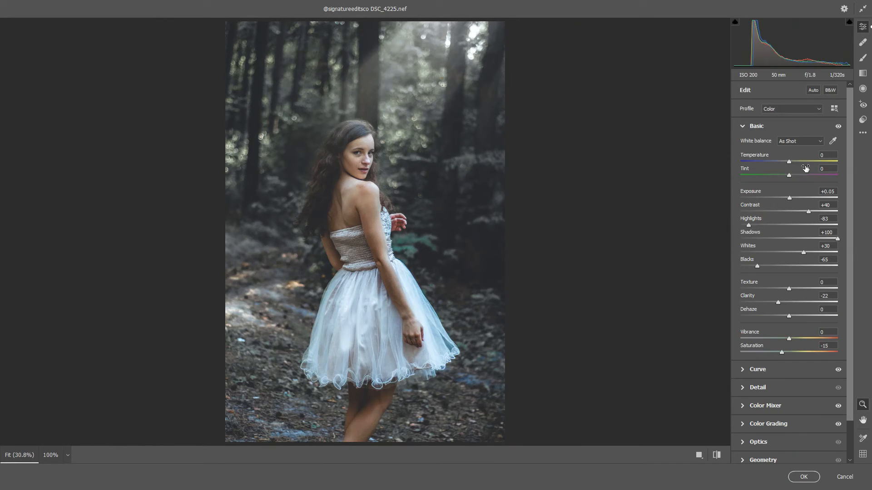
{"action": "left_click_drag", "start_coordinate": [789, 162], "coordinate": [789, 176]}
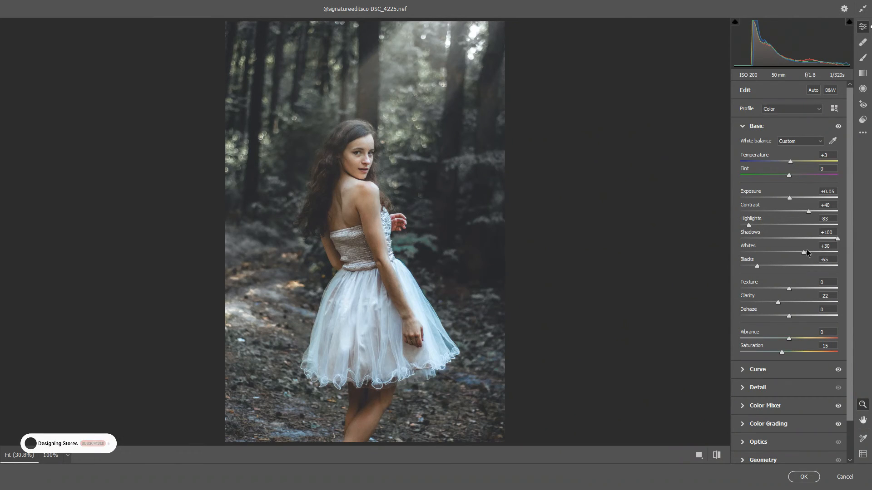
{"action": "left_click", "coordinate": [744, 389]}
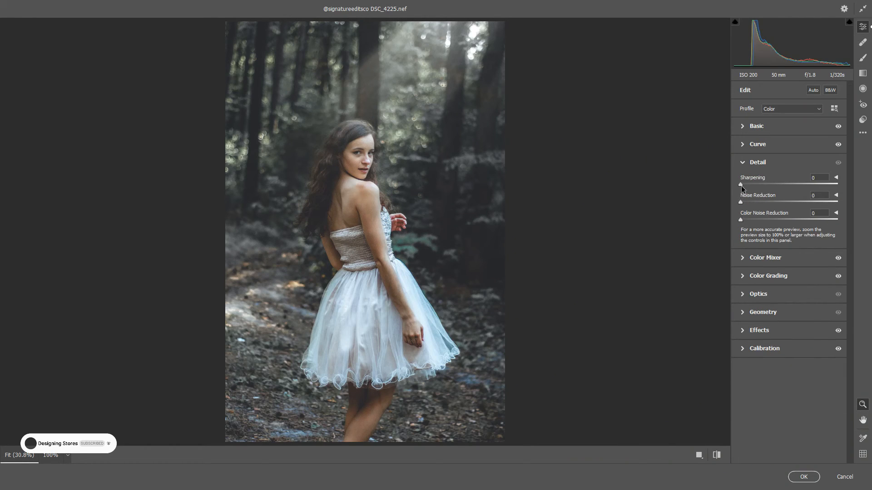
{"action": "left_click_drag", "start_coordinate": [741, 185], "coordinate": [772, 204]}
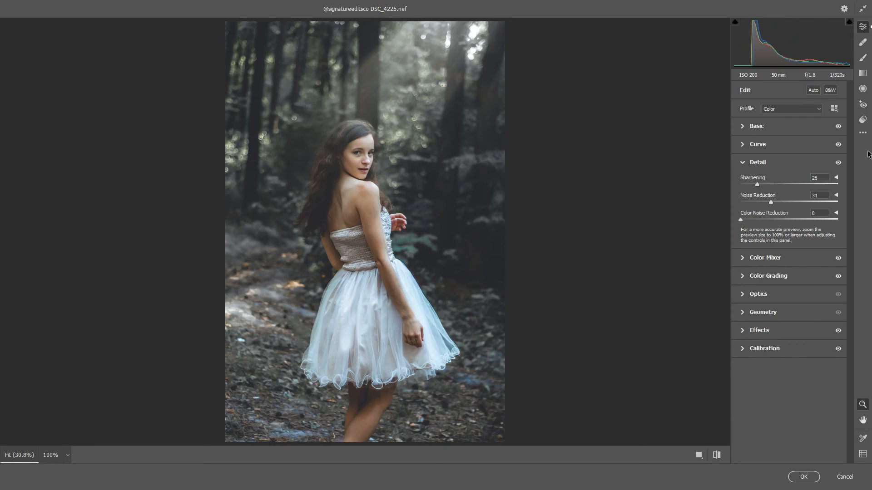
Save the current adjustments with the default subset as a Camera Raw settings file named "DS-Dark Moody 01"
{"action": "left_click", "coordinate": [863, 134]}
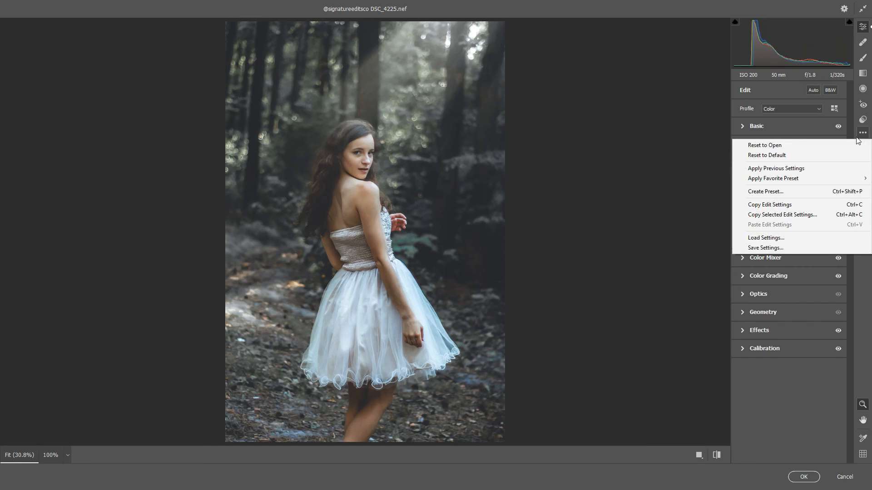
{"action": "left_click", "coordinate": [762, 248]}
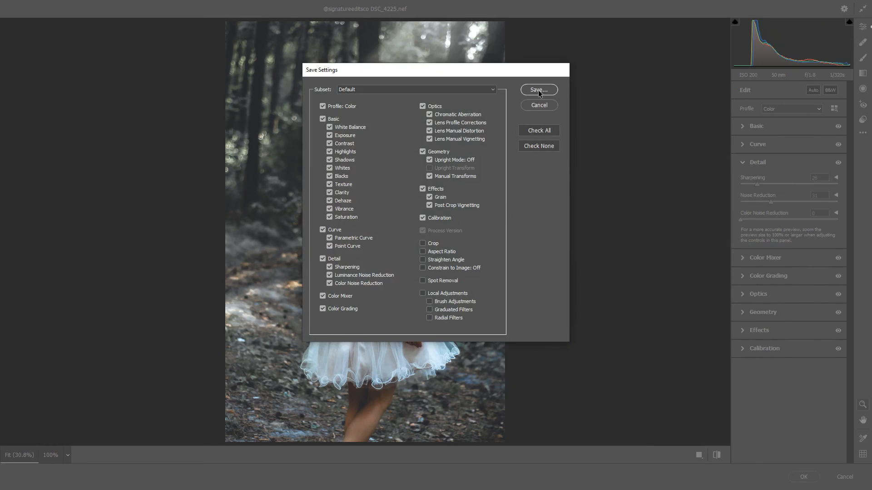
{"action": "left_click", "coordinate": [538, 90]}
{"action": "left_click", "coordinate": [37, 71]}
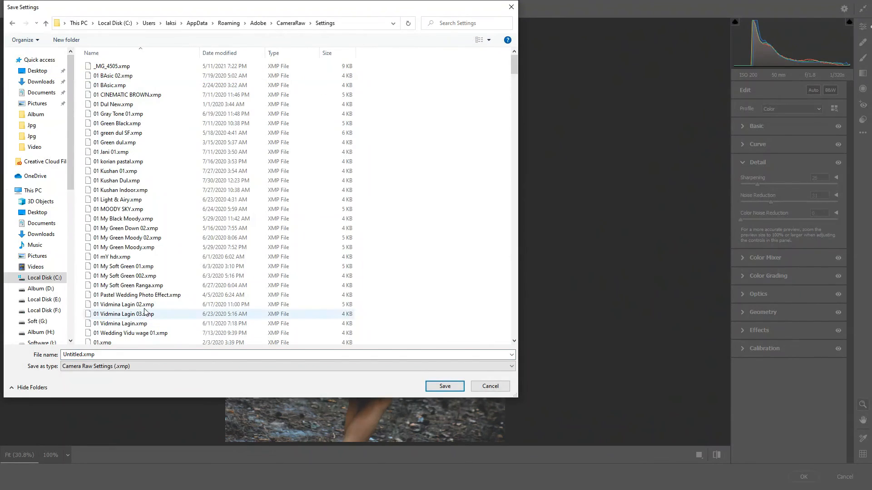
{"action": "type", "text": "DS-Dark Moody"}
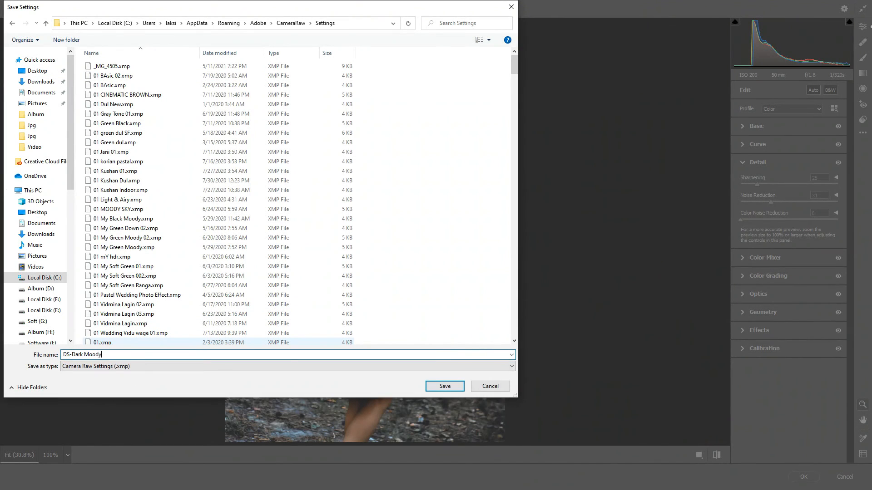
{"action": "type", "text": " 01"}
{"action": "key", "text": "Return"}
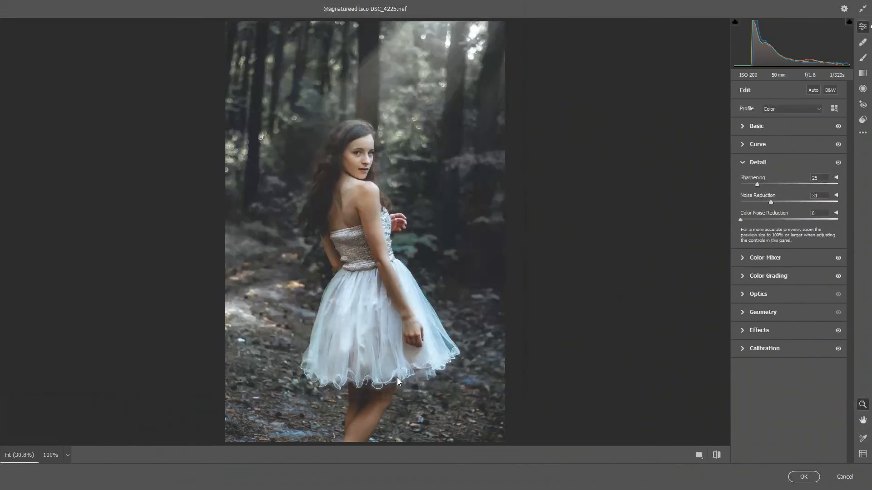
Add a graduated filter from the photo's lower edge up to the dress hem, with exposure -0.35 and highlights -100
{"action": "left_click", "coordinate": [864, 76]}
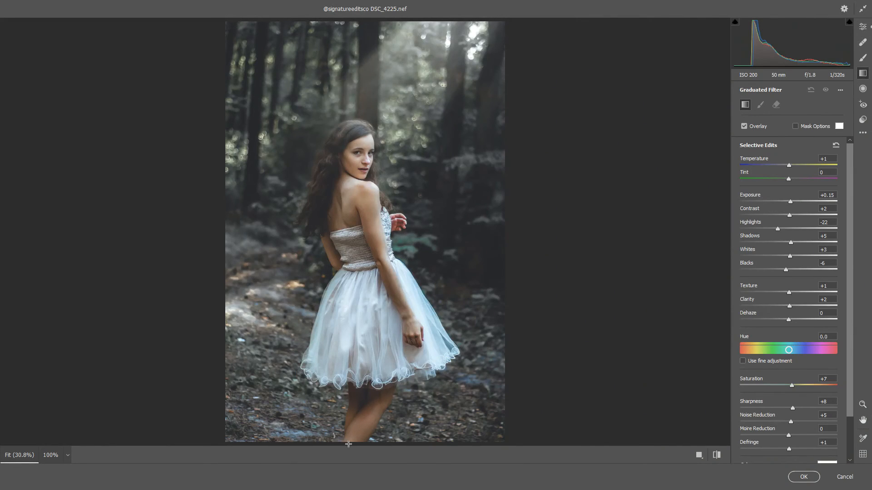
{"action": "left_click_drag", "start_coordinate": [348, 444], "coordinate": [350, 361]}
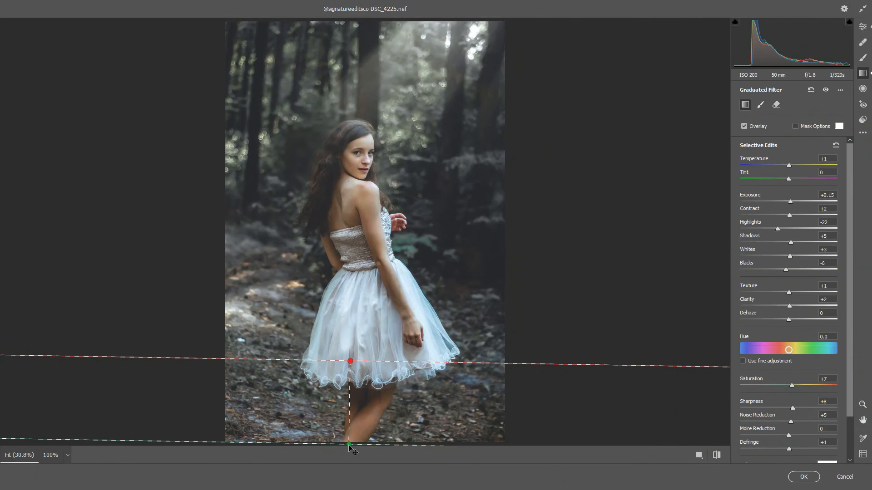
{"action": "left_click_drag", "start_coordinate": [348, 444], "coordinate": [349, 439]}
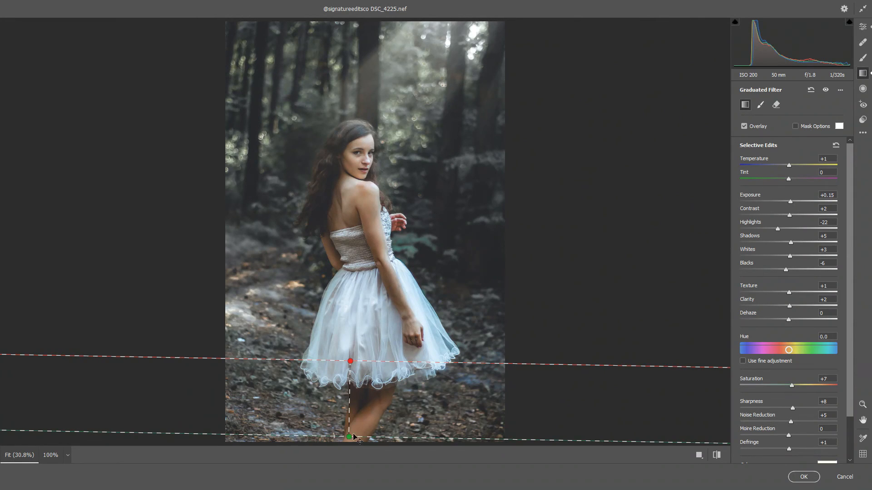
{"action": "left_click_drag", "start_coordinate": [778, 228], "coordinate": [700, 230]}
{"action": "left_click_drag", "start_coordinate": [789, 202], "coordinate": [785, 204]}
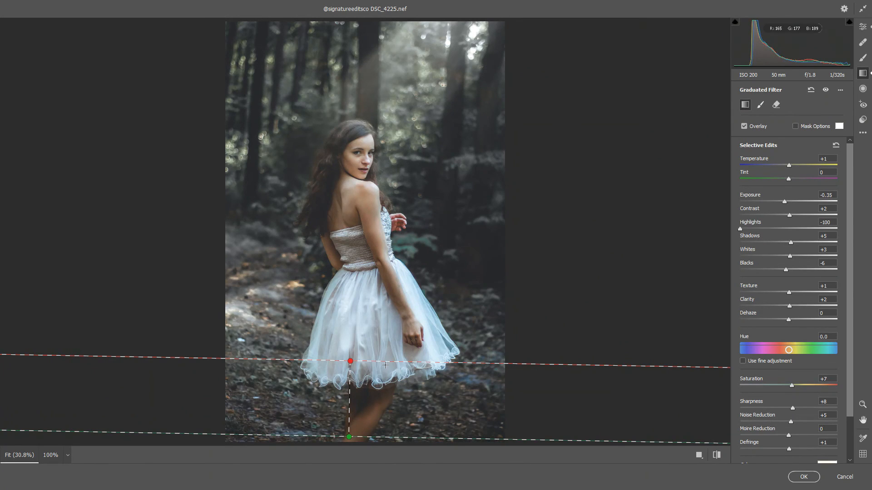
Extend the graduated filter up to the middle of the skirt and below the photo, lower its whites, and apply the Camera Raw edits
{"action": "left_click_drag", "start_coordinate": [353, 363], "coordinate": [350, 341]}
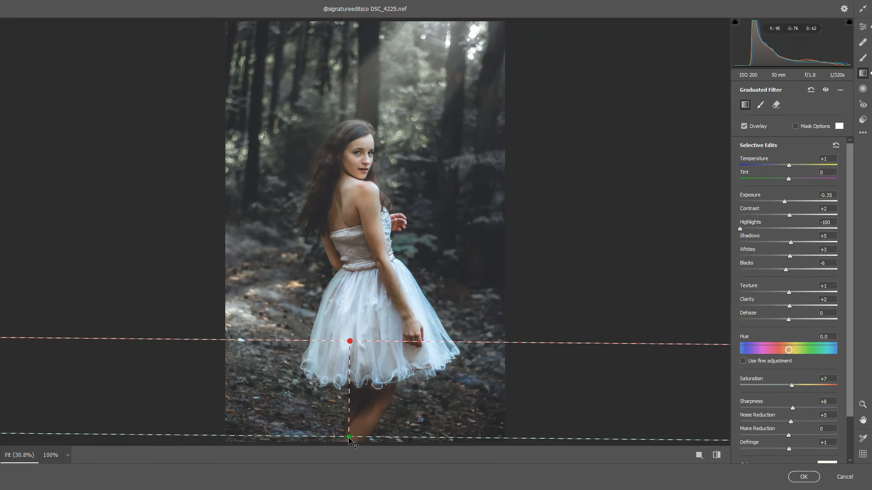
{"action": "left_click_drag", "start_coordinate": [349, 438], "coordinate": [348, 451]}
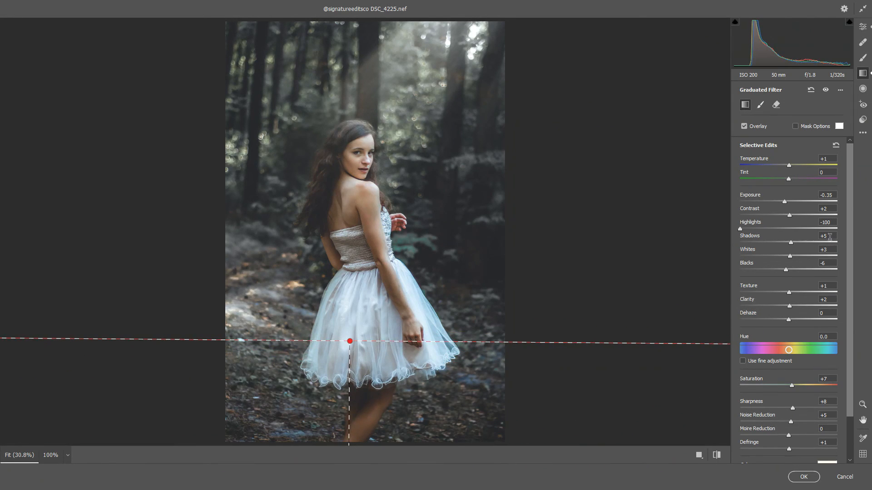
{"action": "left_click_drag", "start_coordinate": [790, 256], "coordinate": [768, 256]}
{"action": "left_click", "coordinate": [804, 477]}
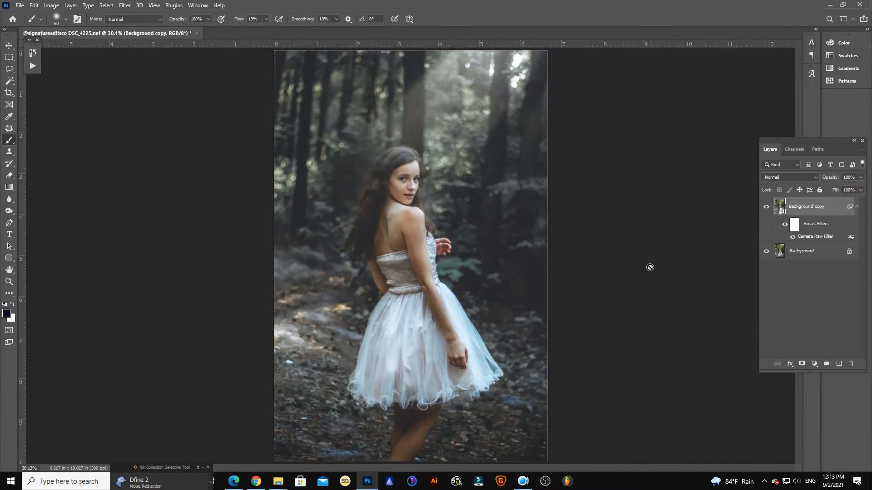
Compare the photo before and after the edit by toggling the visibility of the Background copy layer
{"action": "left_click", "coordinate": [766, 207]}
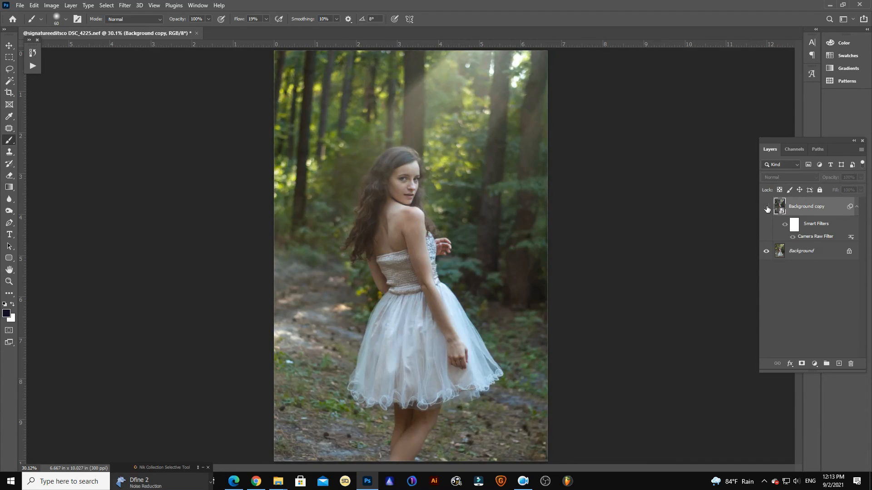
{"action": "left_click", "coordinate": [767, 208]}
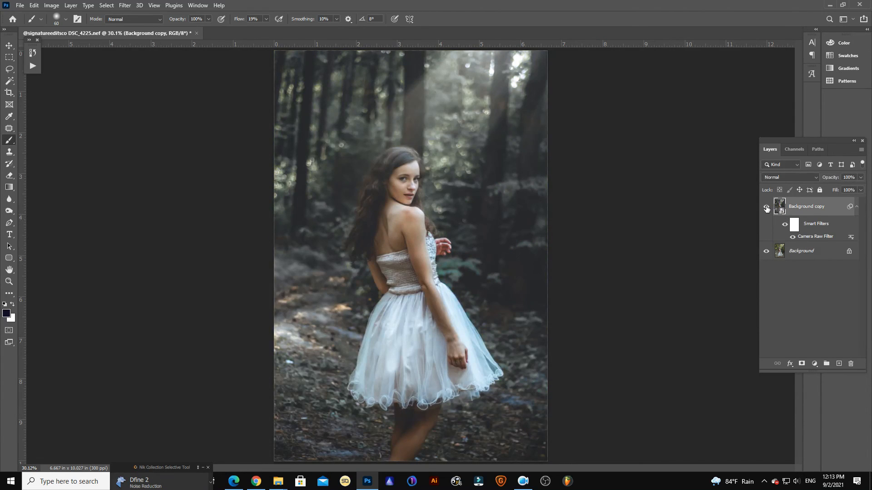
{"action": "left_click", "coordinate": [767, 208]}
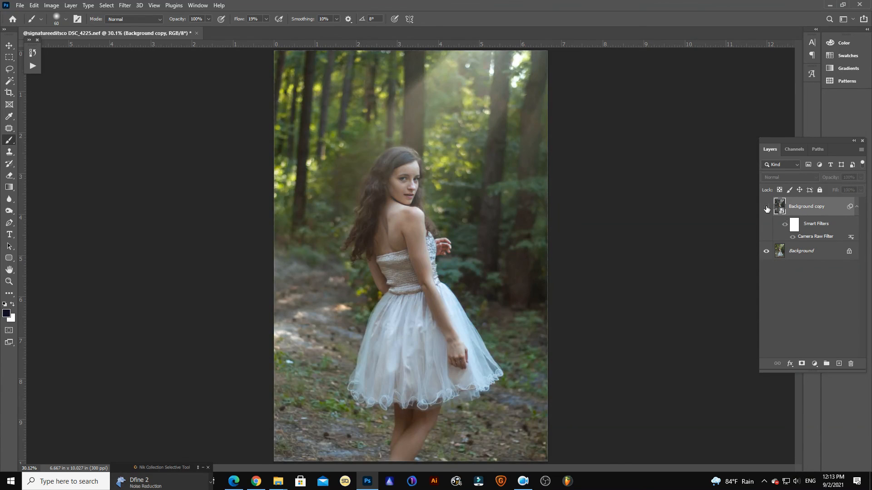
{"action": "left_click", "coordinate": [767, 209]}
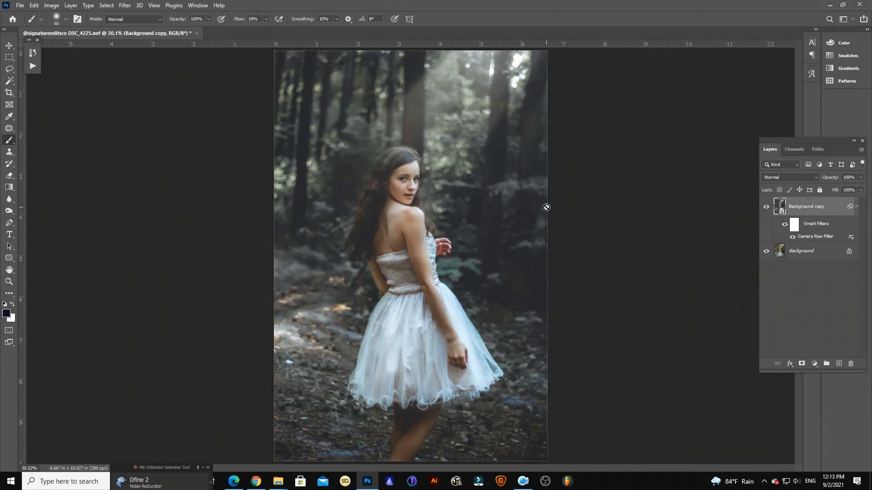